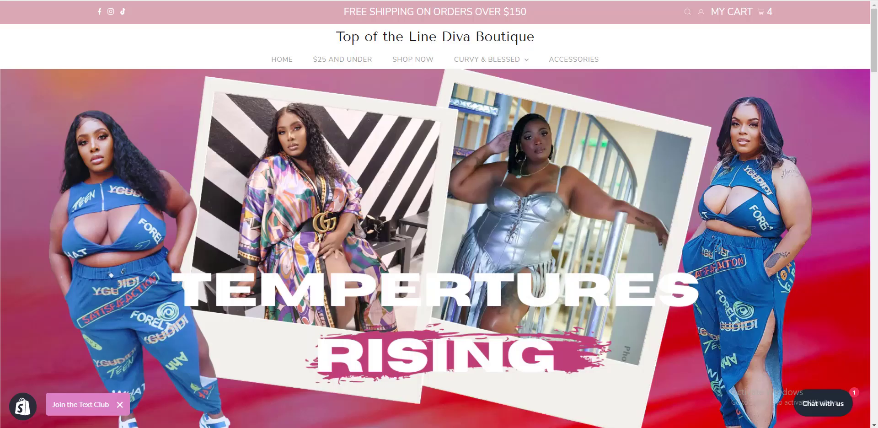
From the admin's Online Store themes page, open Edit code for the current Testament theme.
scroll(785, 196, "down", 6)
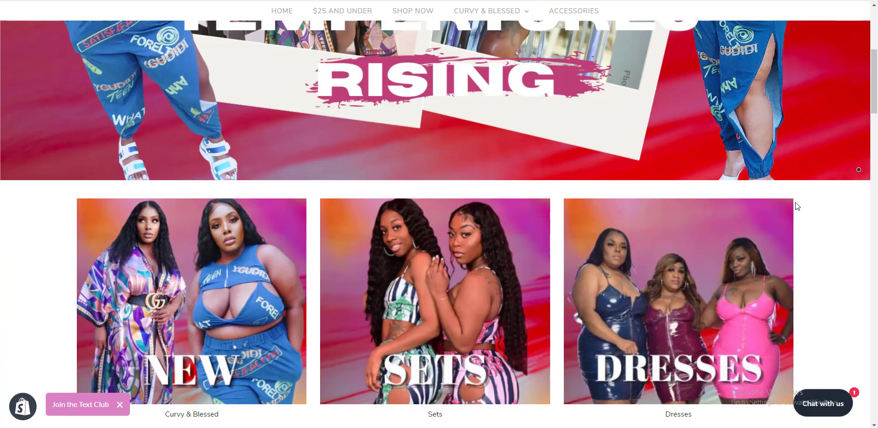
scroll(795, 202, "down", 4)
scroll(595, 215, "down", 3)
scroll(428, 232, "down", 7)
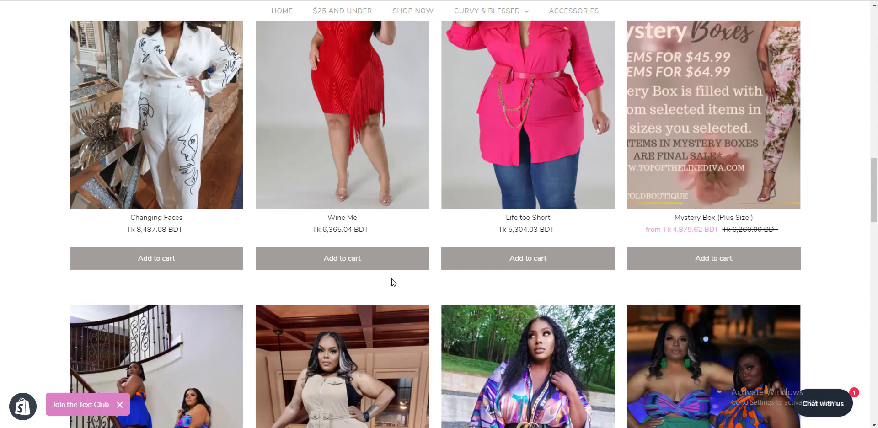
scroll(392, 282, "up", 1)
scroll(392, 282, "up", 10)
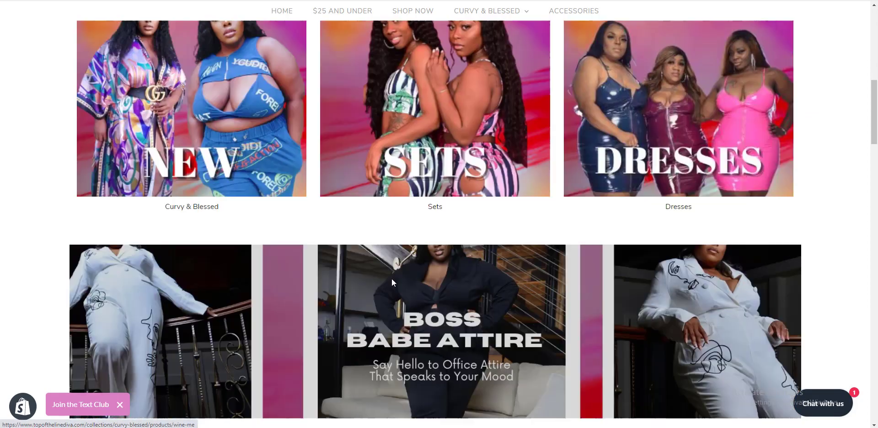
scroll(392, 282, "up", 10)
scroll(392, 282, "up", 1)
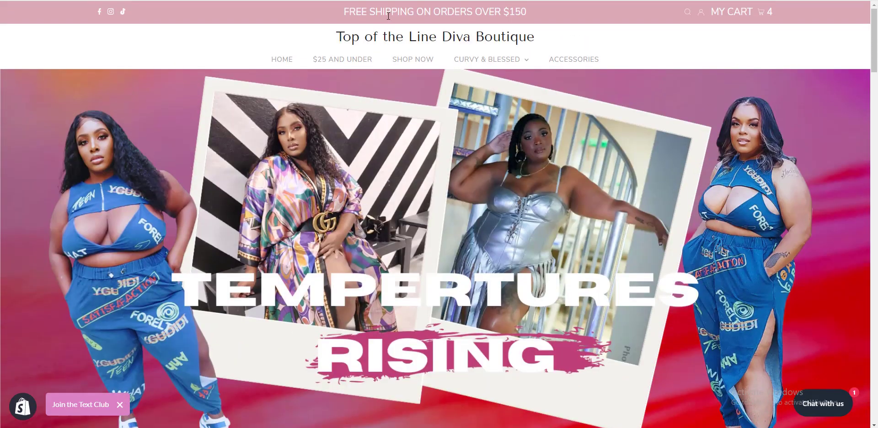
key("ctrl+Tab")
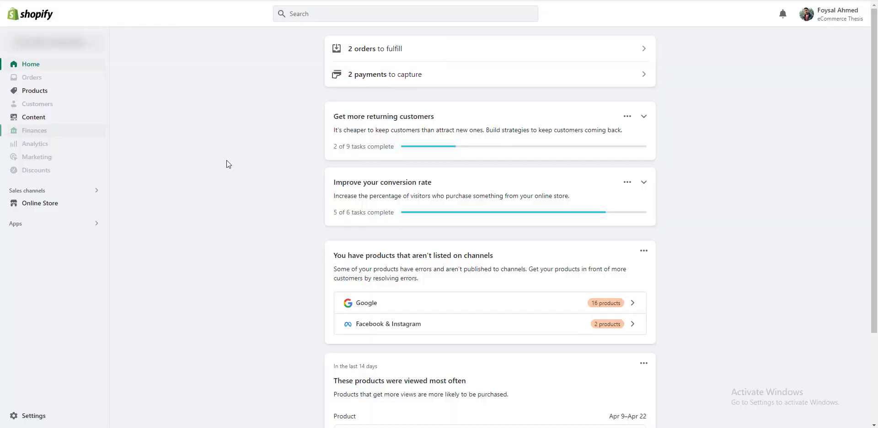
left_click(60, 206)
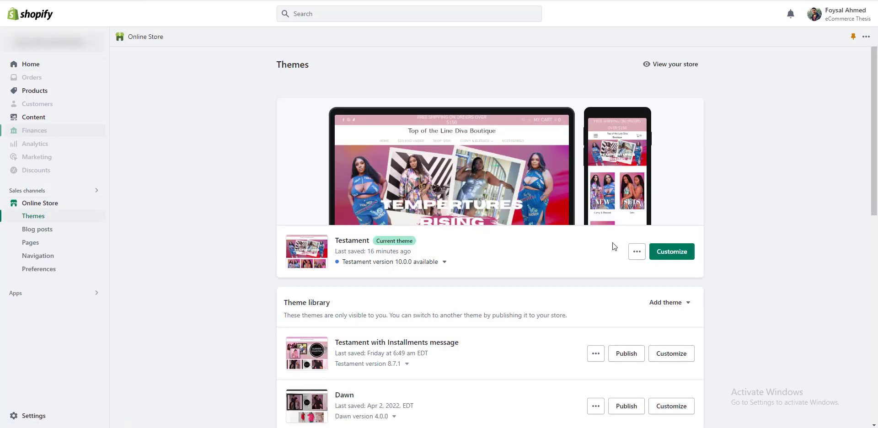
left_click(638, 256)
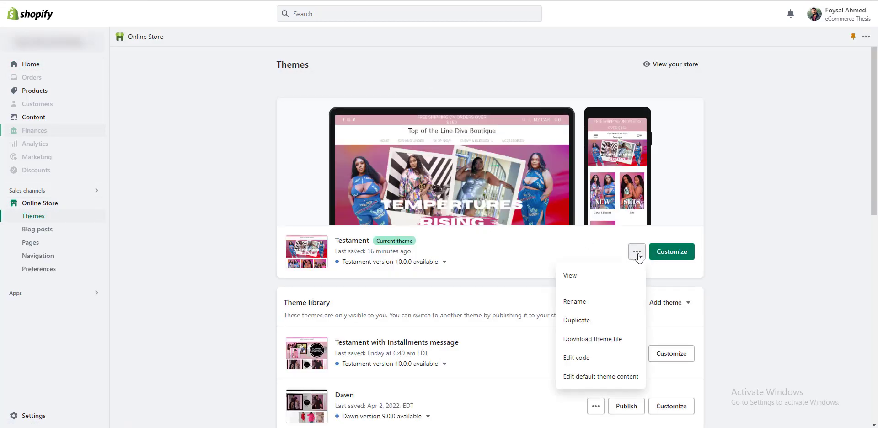
left_click(597, 358)
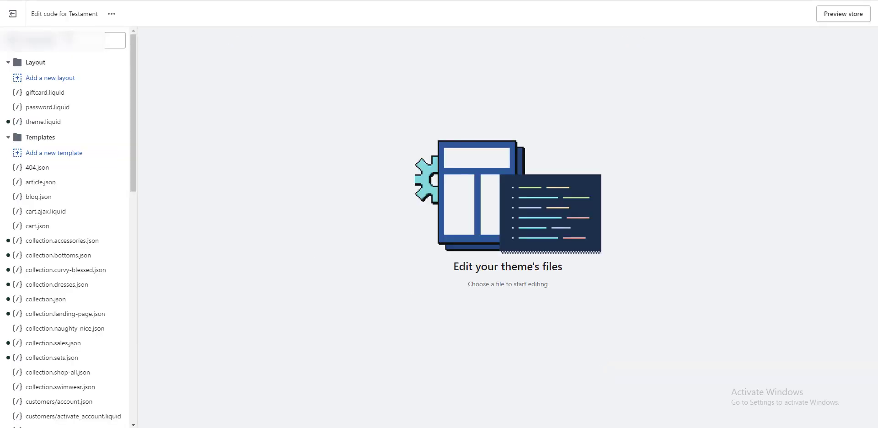
Open main-collection.liquid and find its for-product loop line at line 133.
type("main-collection")
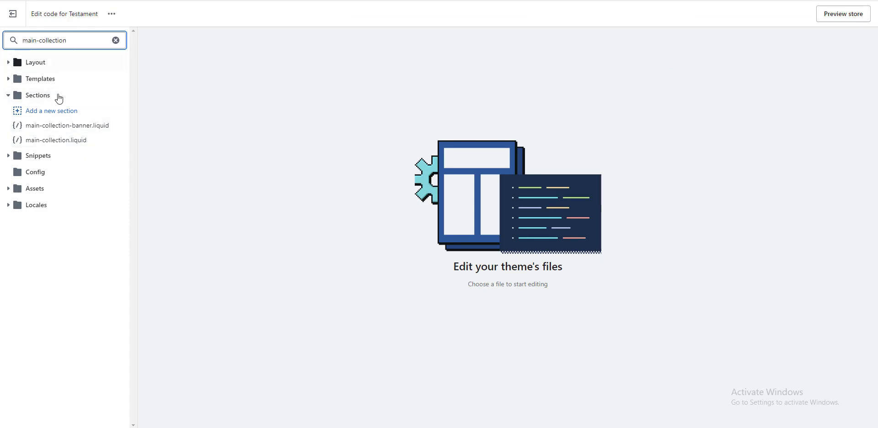
left_click(94, 142)
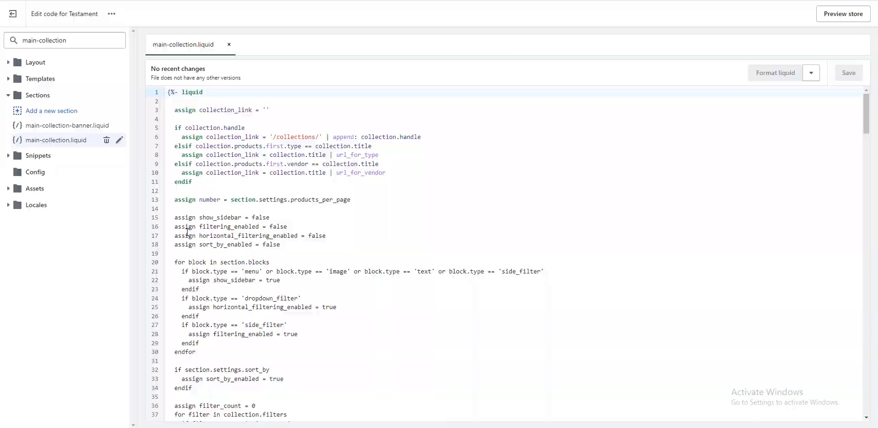
key("alt+Tab")
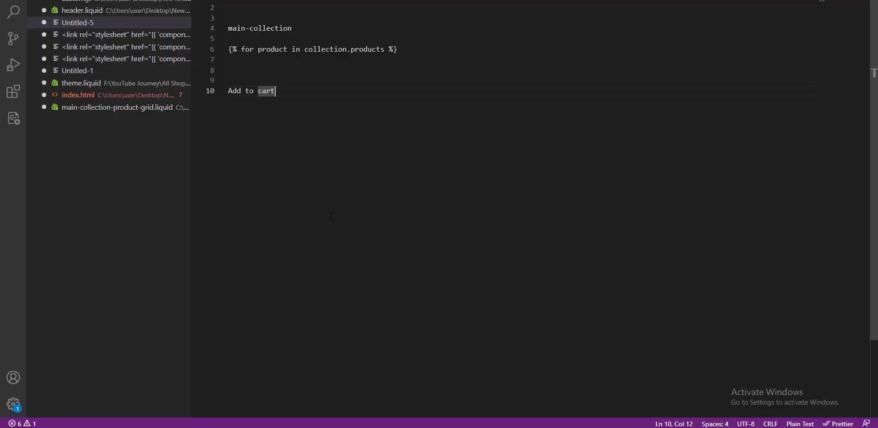
key("alt+Tab")
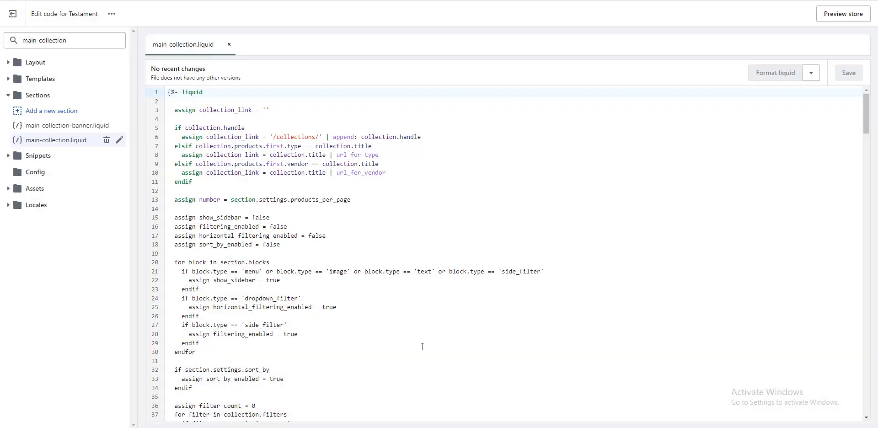
left_click(424, 346)
key("ctrl+f")
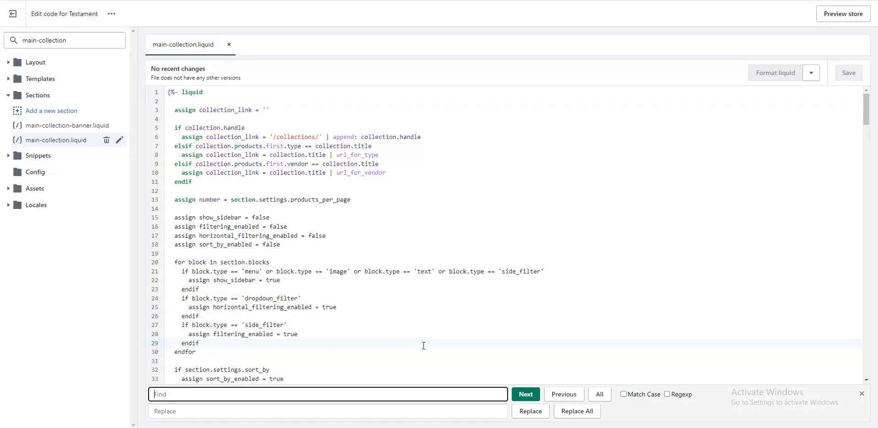
type("{% for product in collection.products %}")
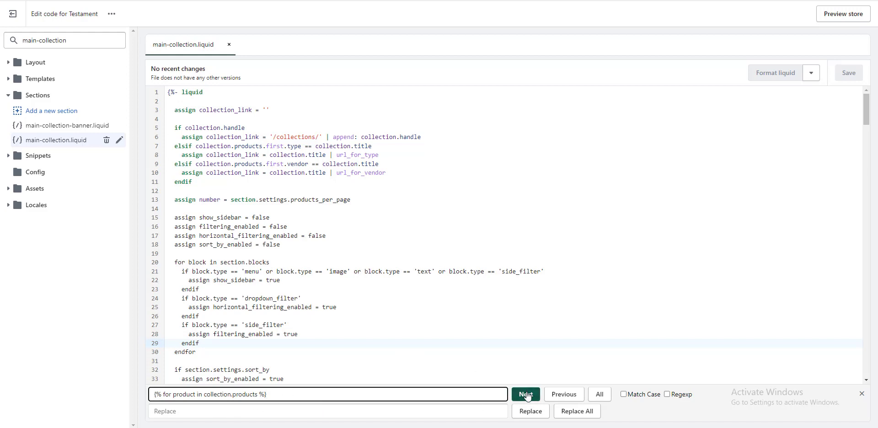
left_click(526, 394)
Copy the 'product-listing' snippet name from the render tag on line 135.
scroll(320, 299, "down", 2)
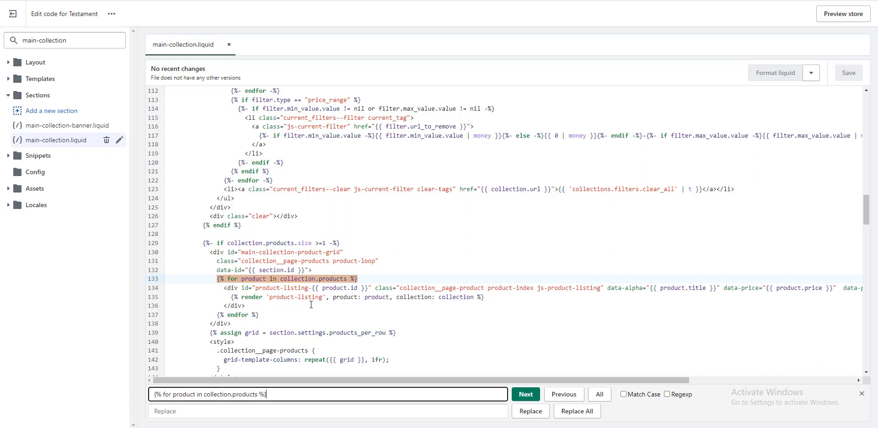
left_click_drag(231, 297, 262, 298)
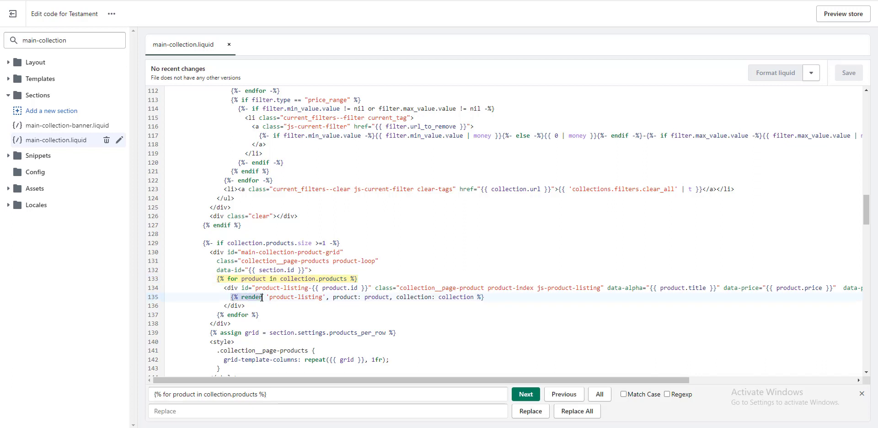
left_click(271, 297)
left_click_drag(269, 298, 323, 298)
key("ctrl+c")
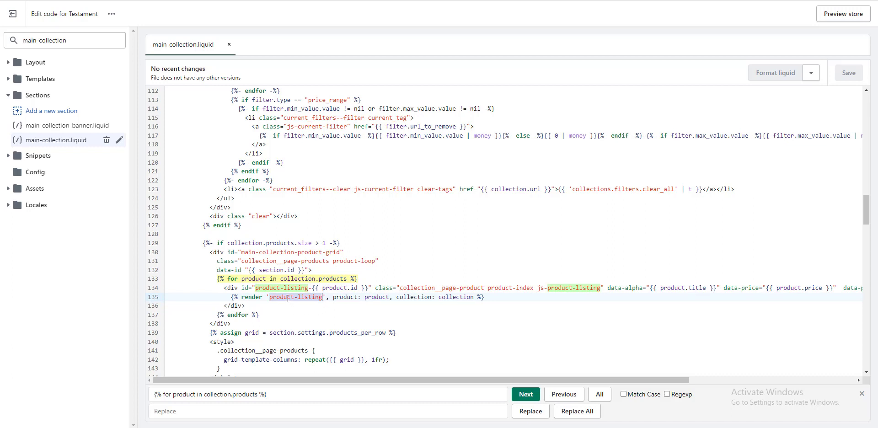
right_click(287, 300)
left_click(320, 156)
triple_click(63, 40)
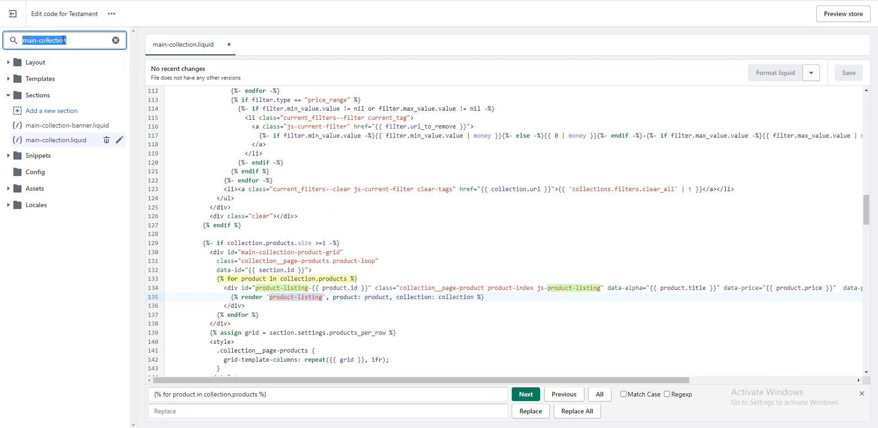
Open Snippets > product-listing.liquid and search it for 'Add to cart', found on line 168.
key("ctrl+v")
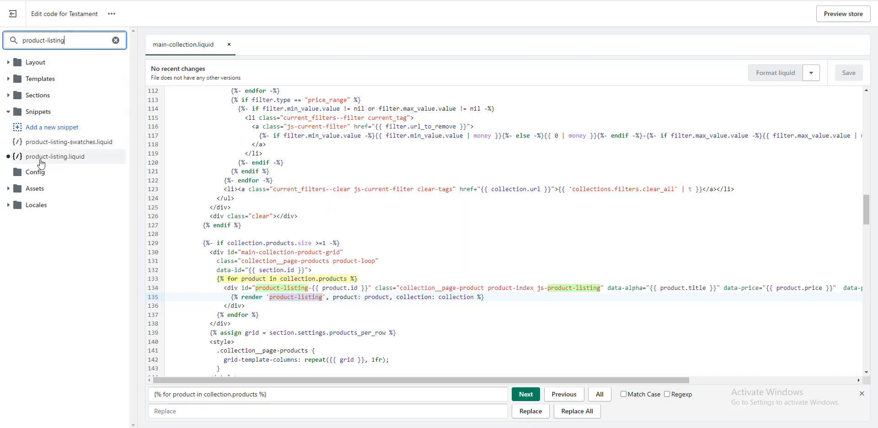
left_click(99, 159)
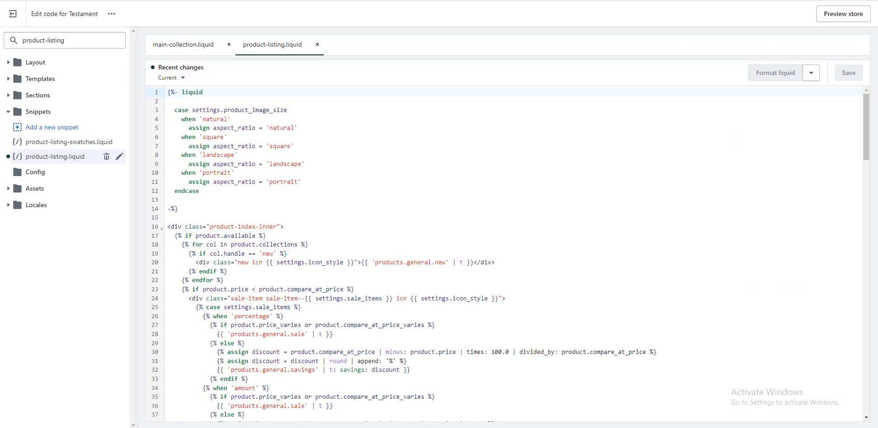
key("alt+Tab")
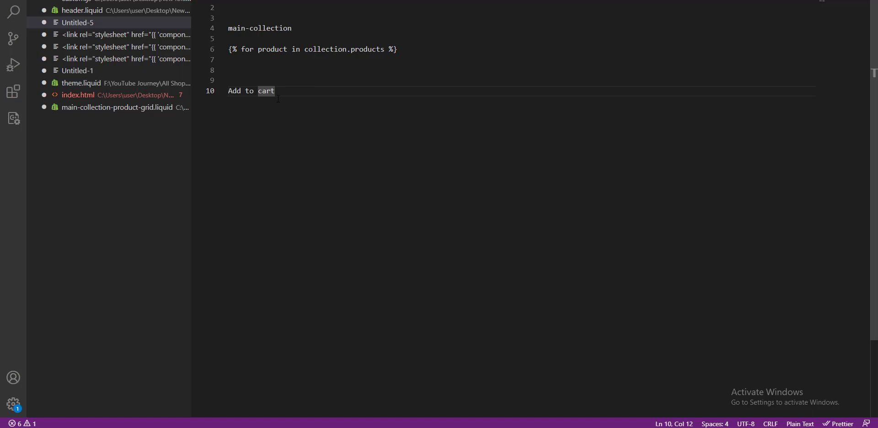
key("ctrl+shift+Left")
key("ctrl+shift+Left")
key("ctrl+shift+Left")
key("ctrl+c")
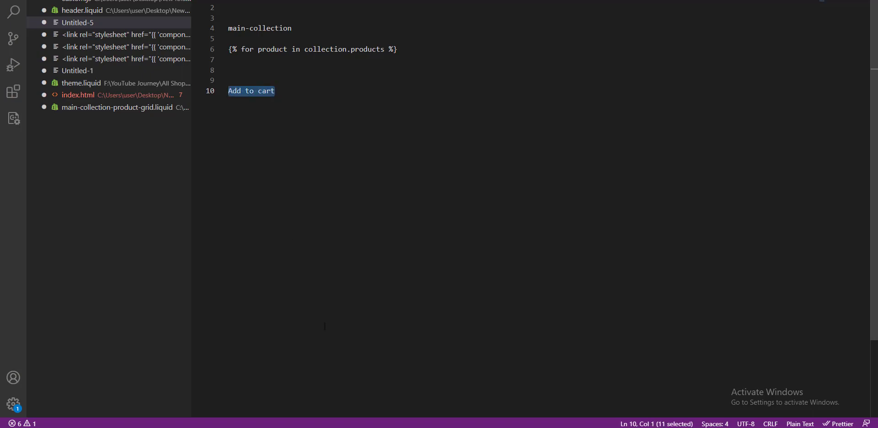
key("alt+Tab")
left_click(392, 228)
key("ctrl+f")
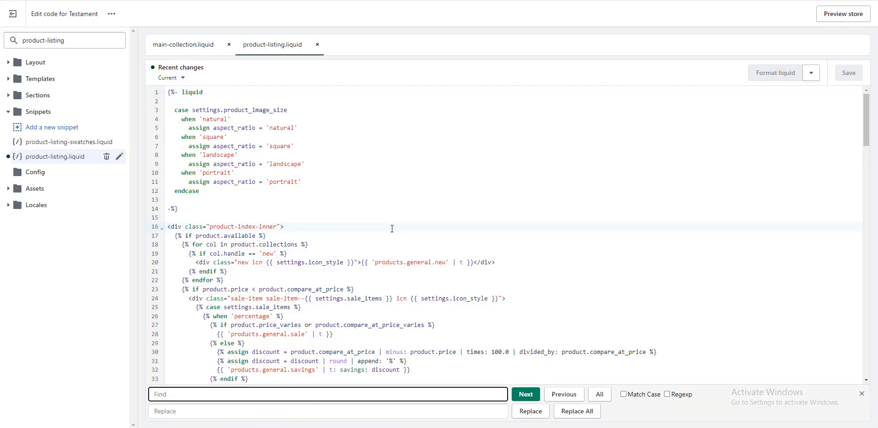
key("ctrl+v")
key("Return")
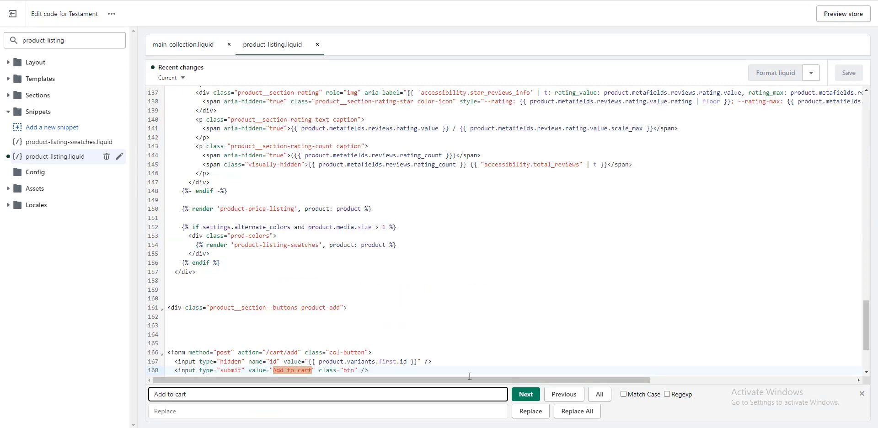
scroll(363, 334, "down", 3)
Replace the 'Add to cart' label on line 168 with 'Shop Now' and save the snippet.
left_click(255, 275)
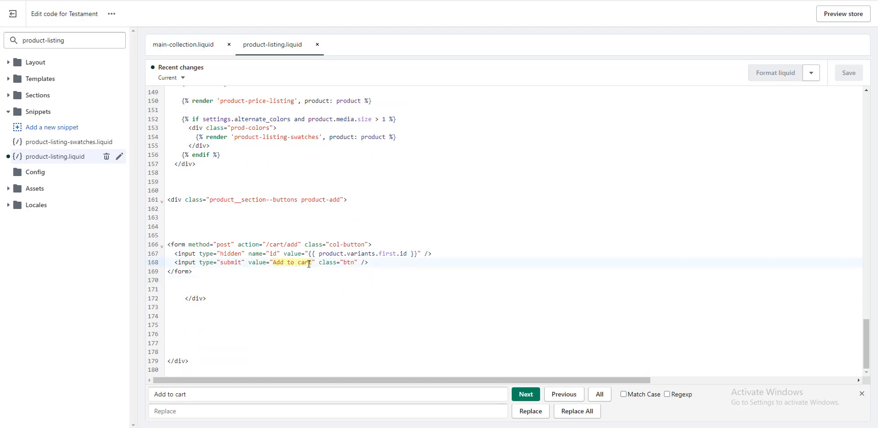
left_click_drag(312, 264, 273, 264)
key("BackSpace")
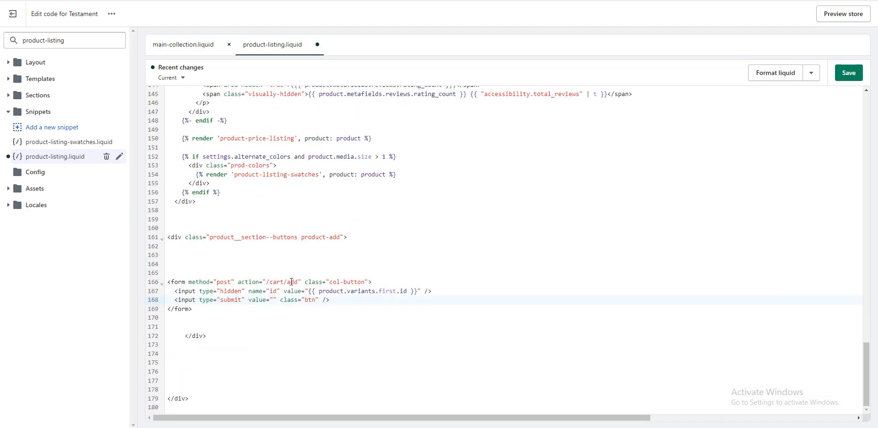
type("Shop N")
type("ow")
left_click(850, 74)
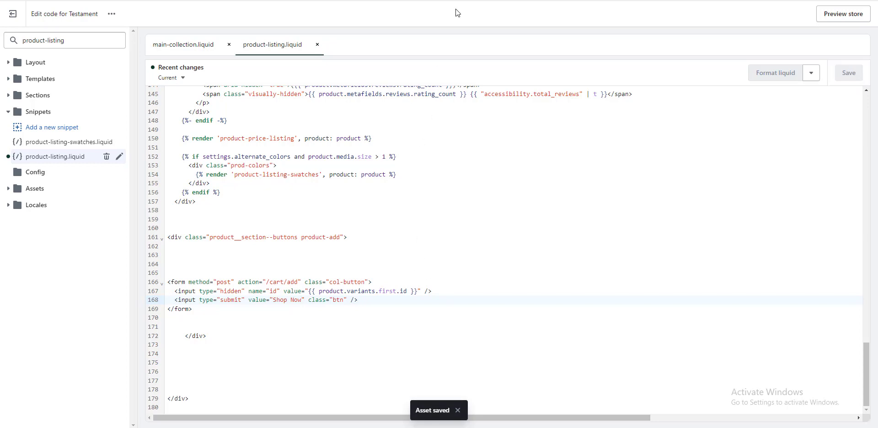
key("ctrl+Tab")
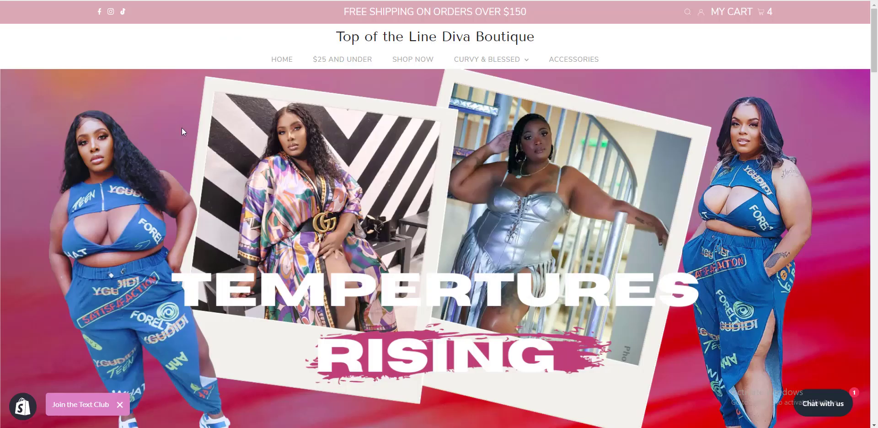
right_click(169, 117)
left_click(169, 38)
right_click(170, 38)
left_click(188, 69)
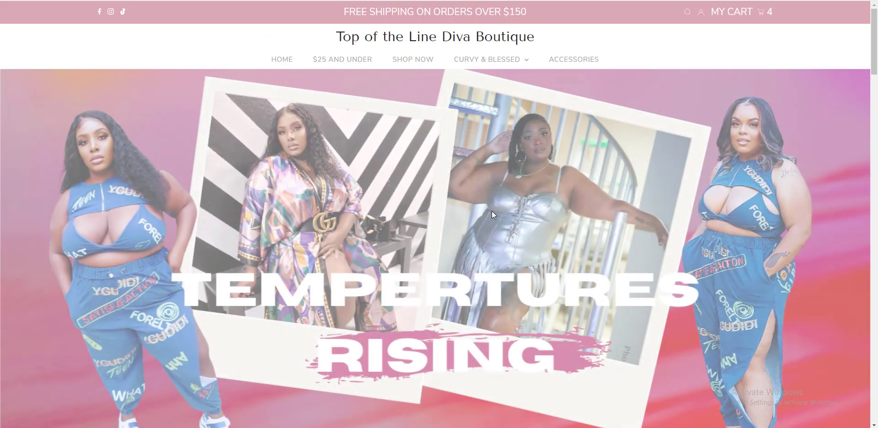
scroll(492, 210, "down", 5)
scroll(492, 213, "down", 3)
scroll(493, 213, "down", 3)
scroll(493, 213, "down", 3)
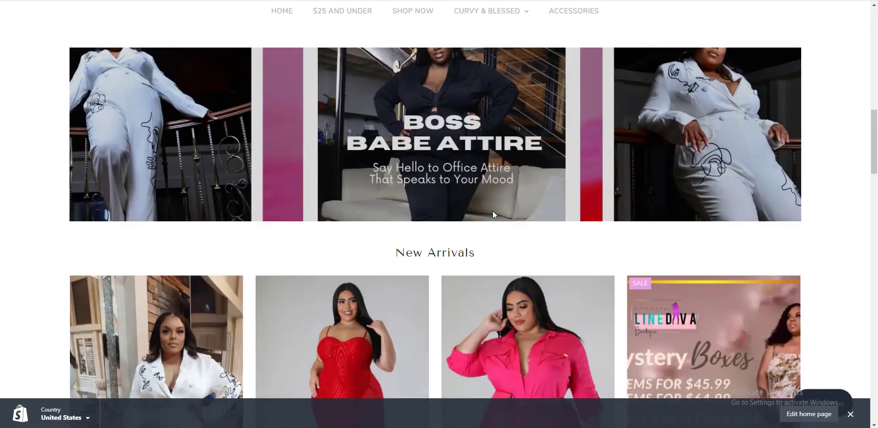
scroll(492, 213, "down", 3)
scroll(493, 215, "down", 3)
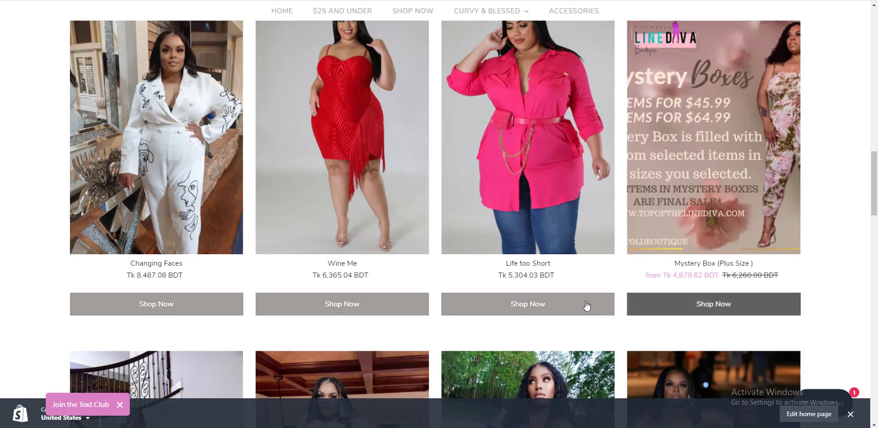
scroll(584, 304, "down", 5)
scroll(336, 268, "down", 4)
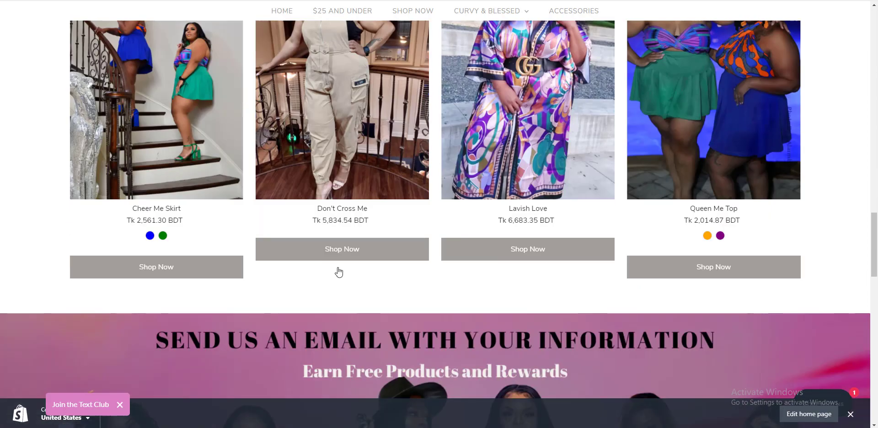
scroll(342, 268, "up", 7)
scroll(342, 268, "up", 10)
scroll(342, 268, "up", 5)
scroll(342, 267, "up", 4)
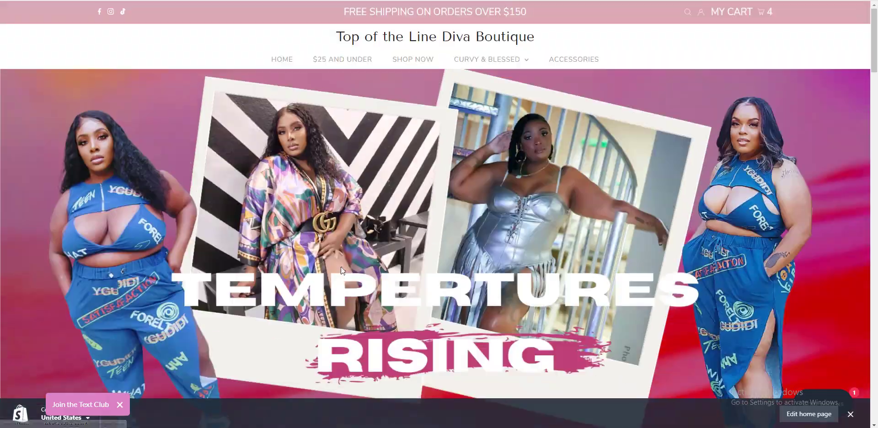